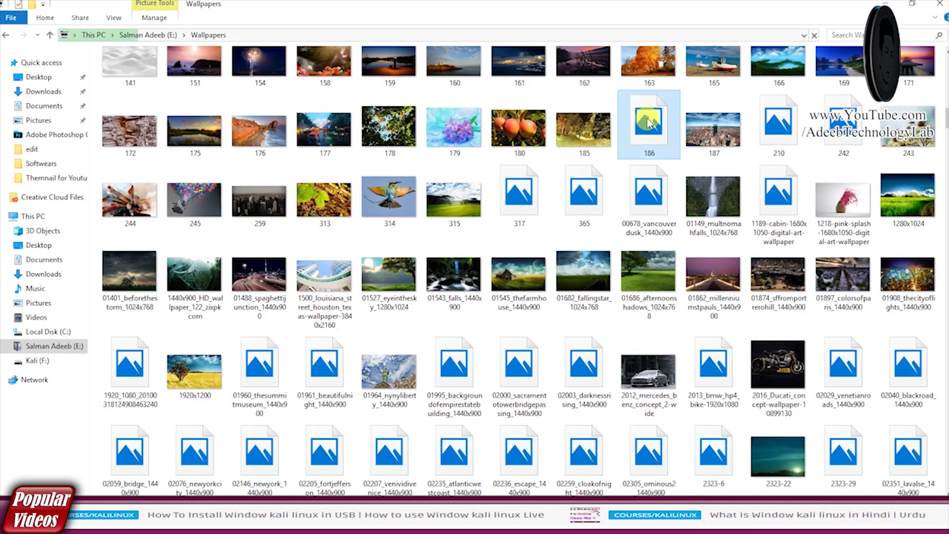
Step: View wallpaper 186 from the Wallpapers folder in the image viewer, close it, and leave the folder
double_click(649, 123)
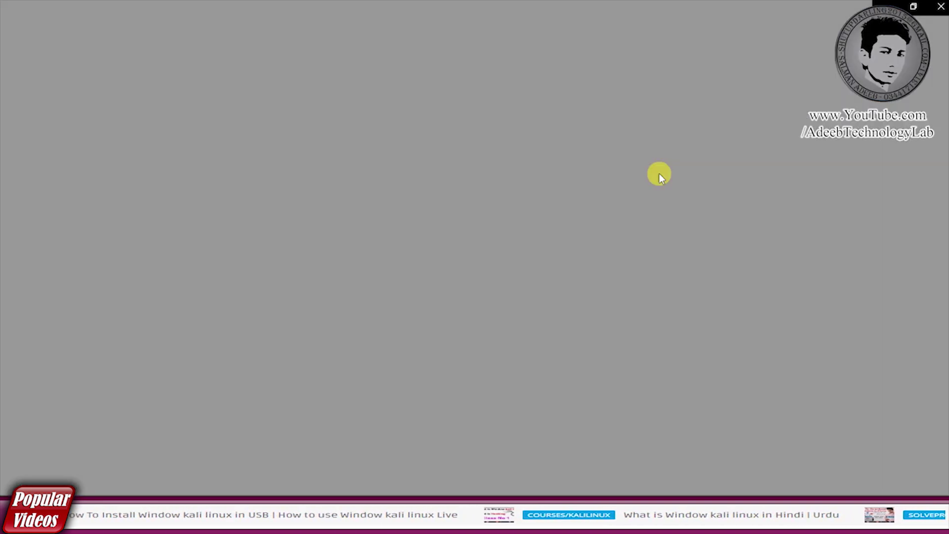
key(Escape)
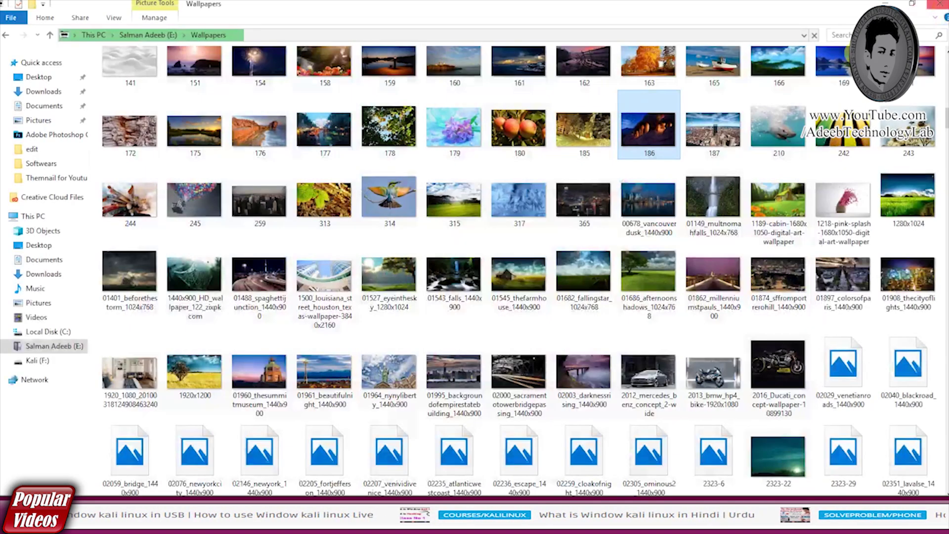
scroll(551, 208, up, 10)
scroll(550, 205, up, 5)
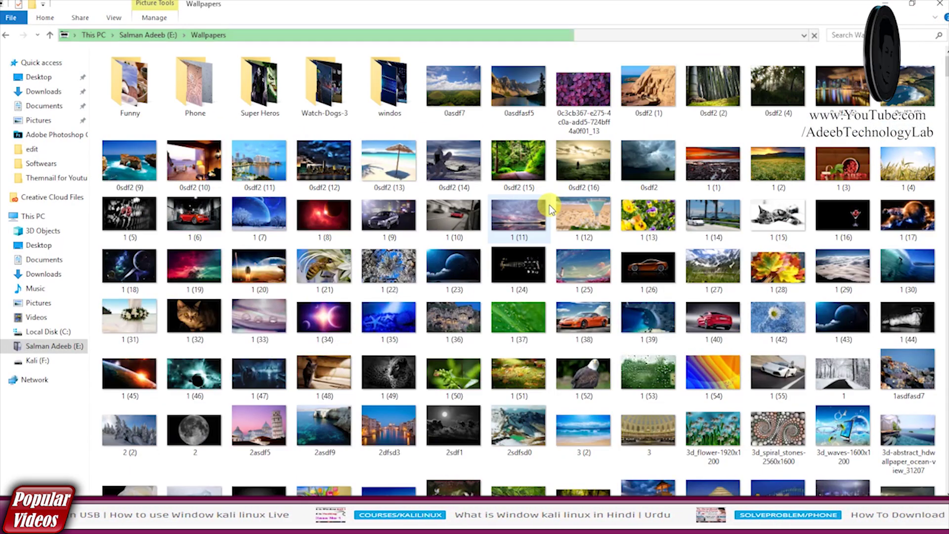
click(7, 35)
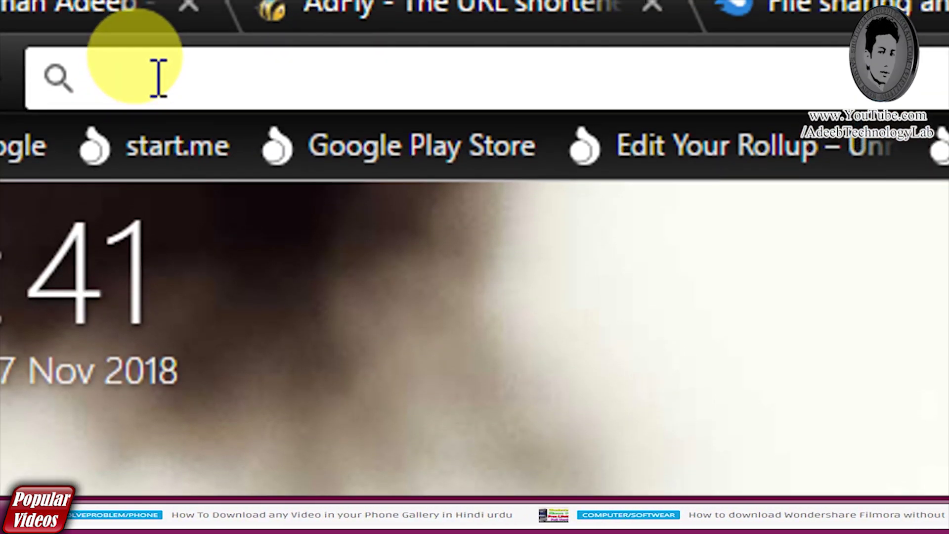
Step: Load the website adeeb-technology-lab.blogspot.com in the browser
text(sa)
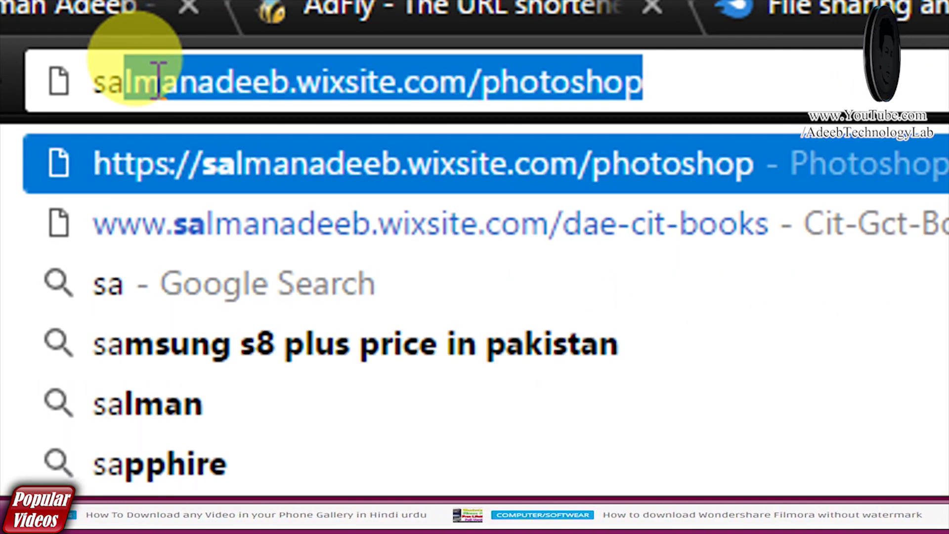
key(ctrl+a)
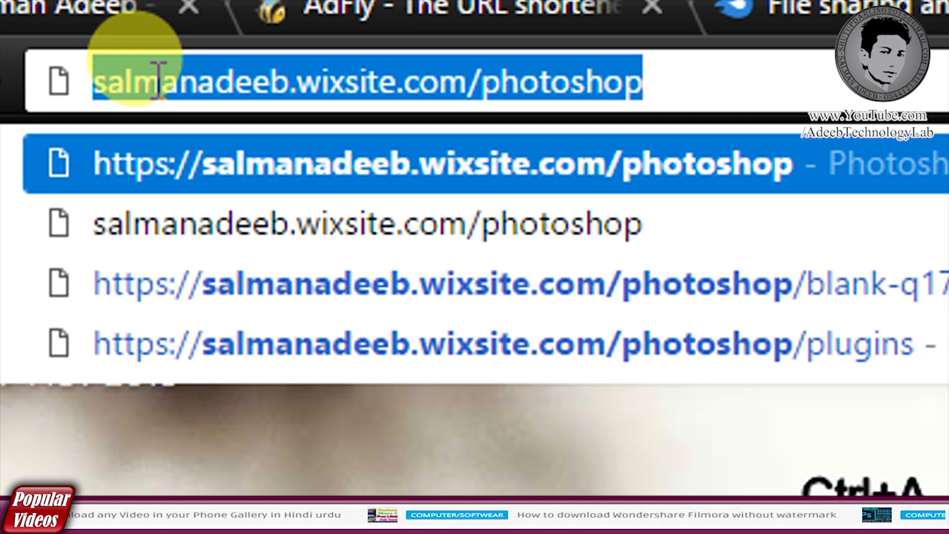
text(at)
key(BackSpace)
text(d)
key(Right)
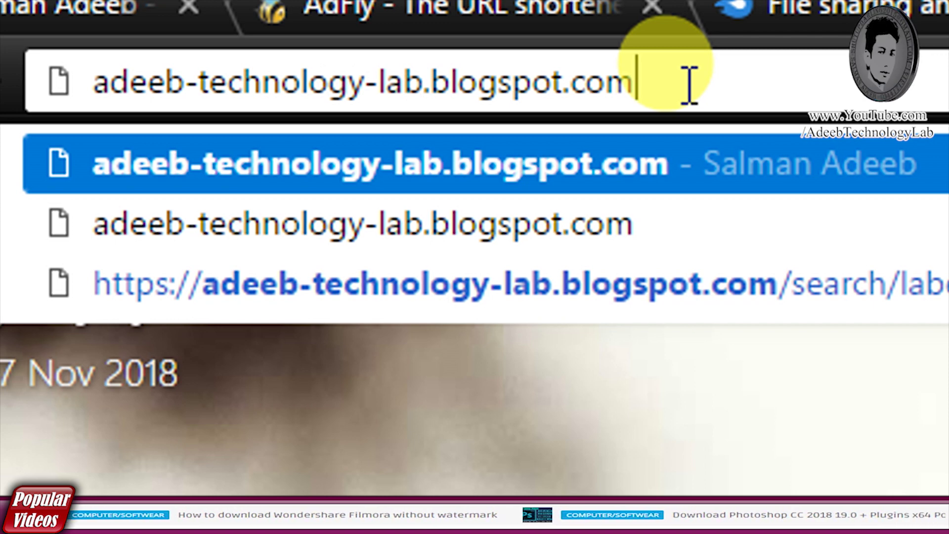
key(Return)
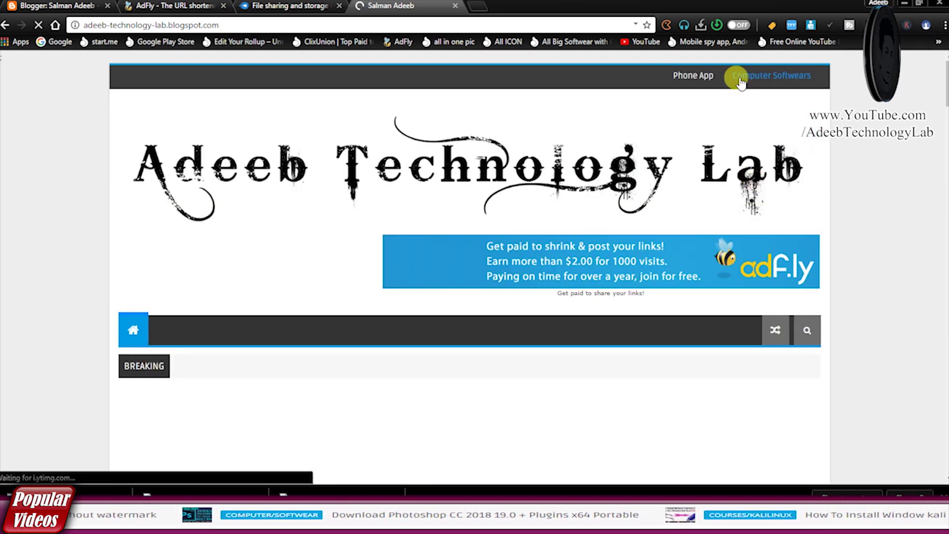
Step: Open the "Download Picasa - free - latest version" post in the Computer Softwears category and close the pop-up ad tab
click(763, 77)
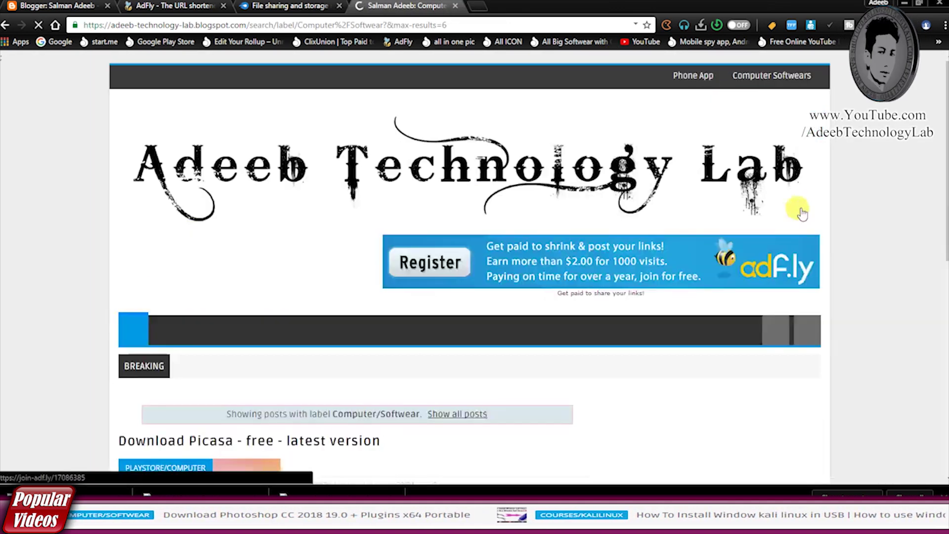
scroll(583, 207, down, 5)
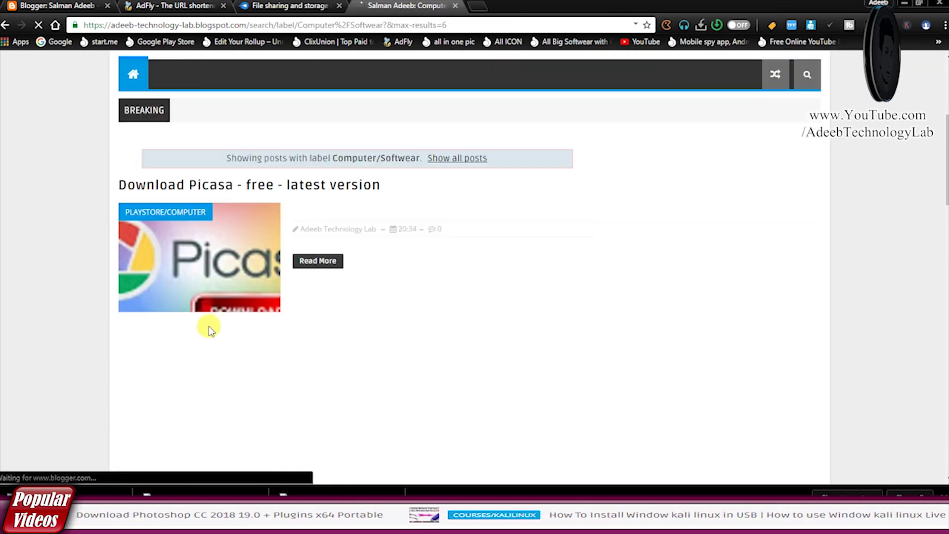
scroll(211, 237, down, 1)
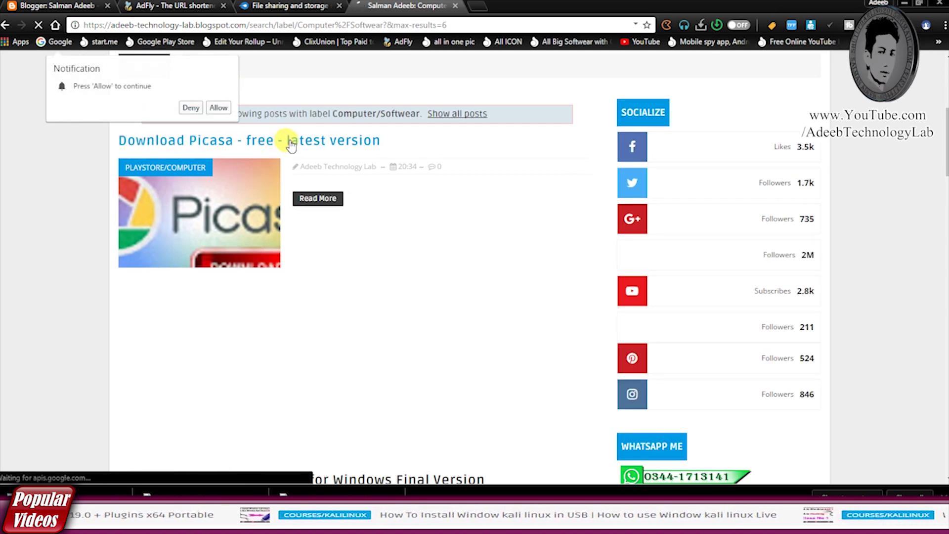
click(266, 139)
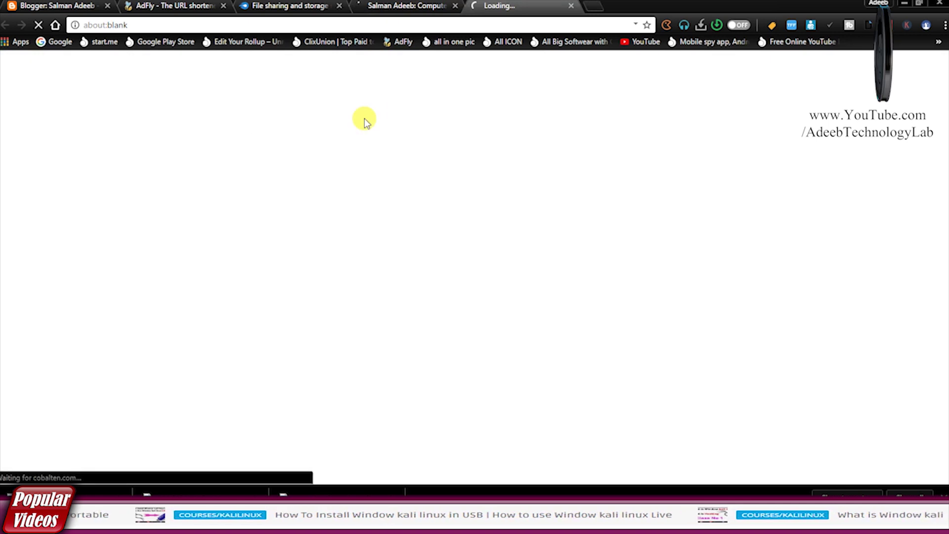
click(569, 6)
Step: Follow the Download link at the end of the Picasa post and skip the AdFly advertisement page
scroll(388, 187, down, 15)
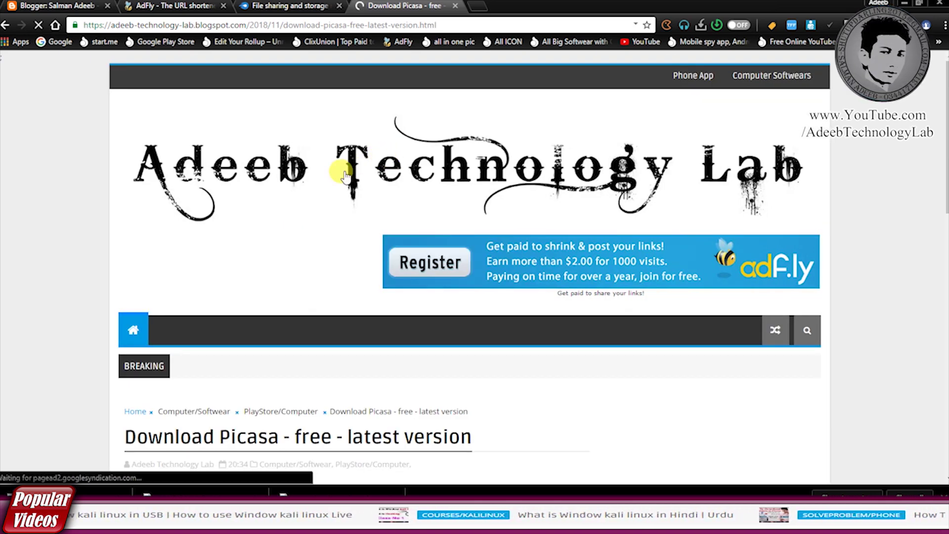
scroll(391, 158, down, 7)
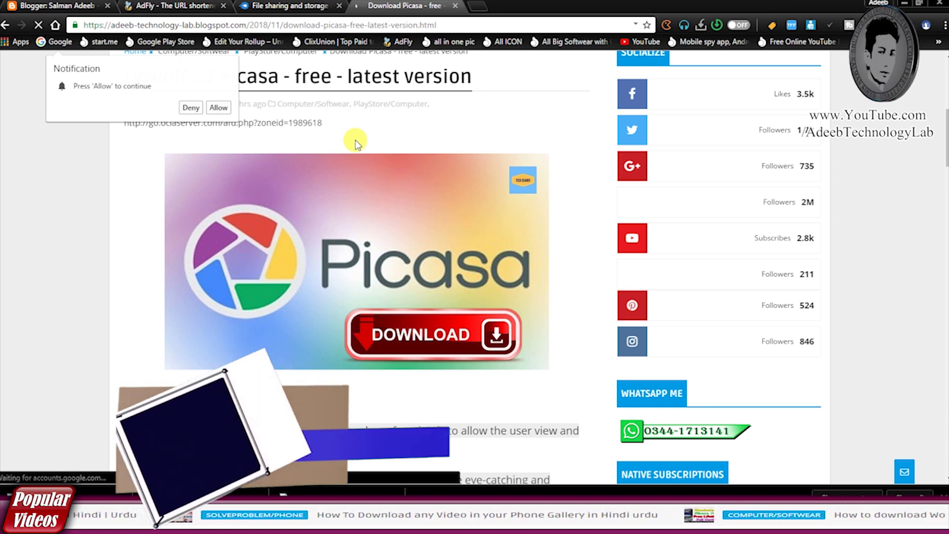
scroll(477, 233, down, 10)
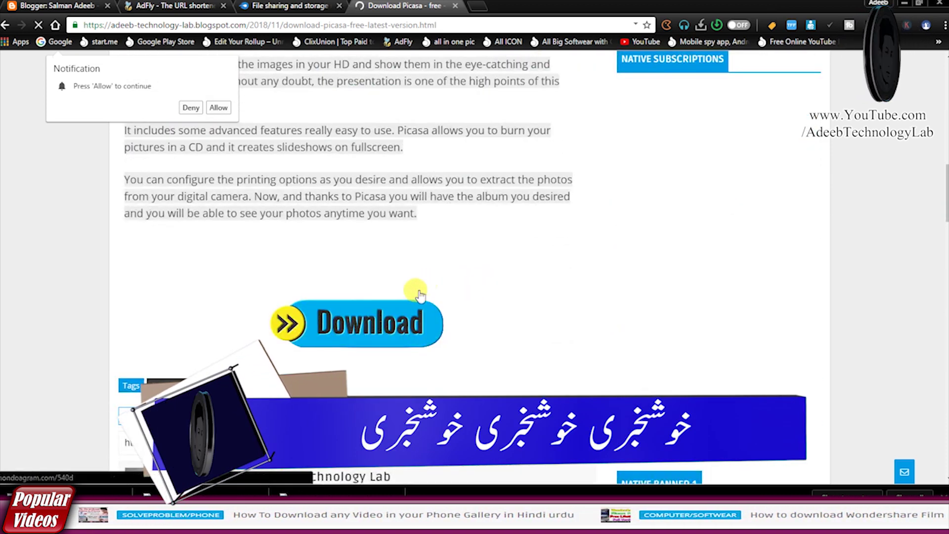
click(399, 265)
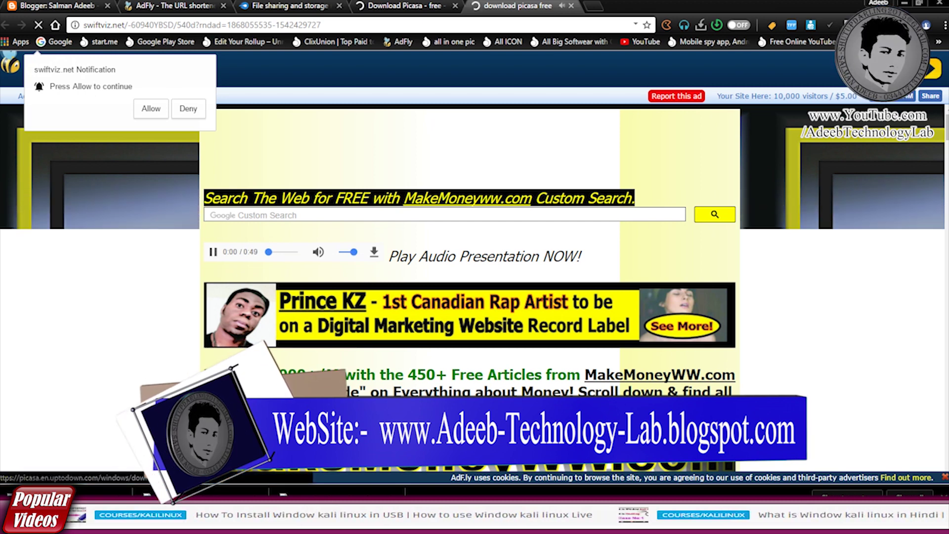
click(920, 69)
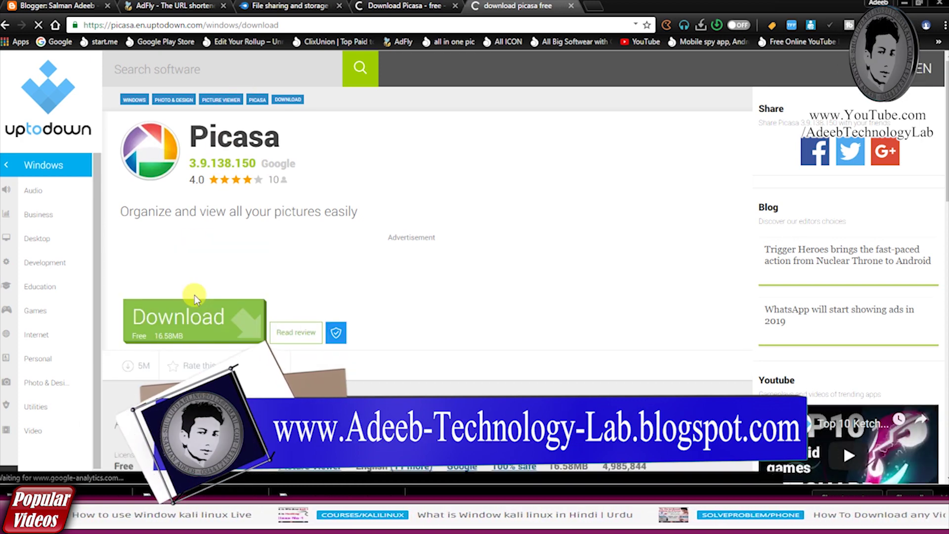
Step: Download Picasa 3.9.138.150 from the Uptodown page and save the installer in the Downloads folder
click(198, 327)
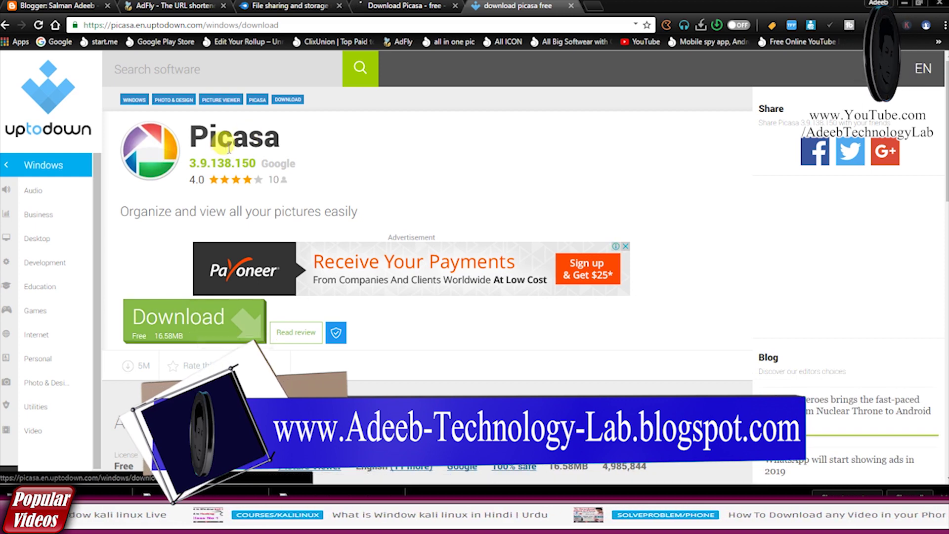
click(205, 326)
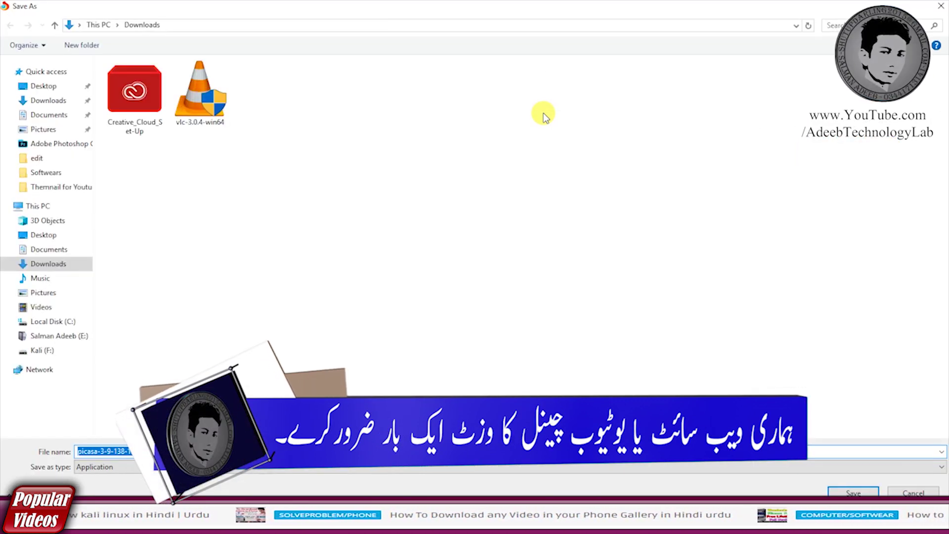
click(870, 493)
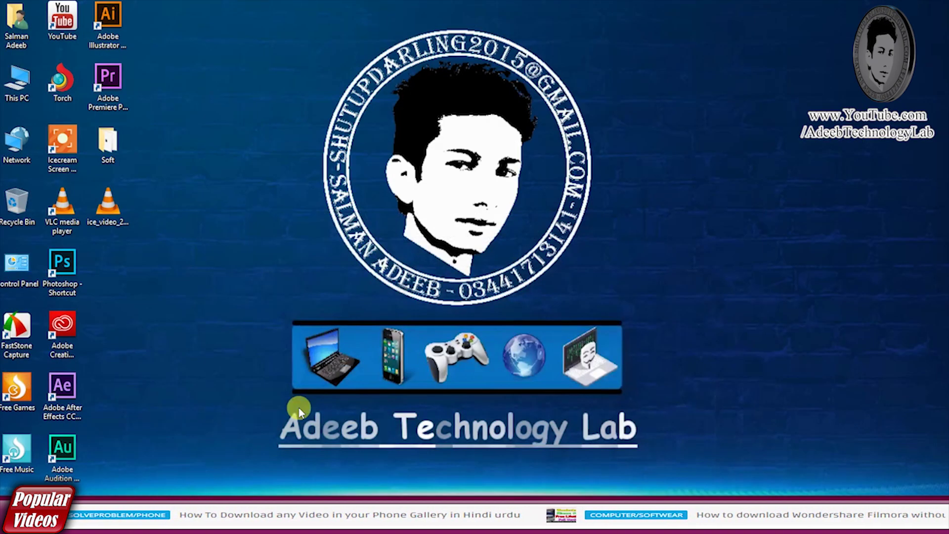
Step: Open the Downloads folder inside the user's profile folder and refresh its contents
click(13, 24)
double_click(13, 25)
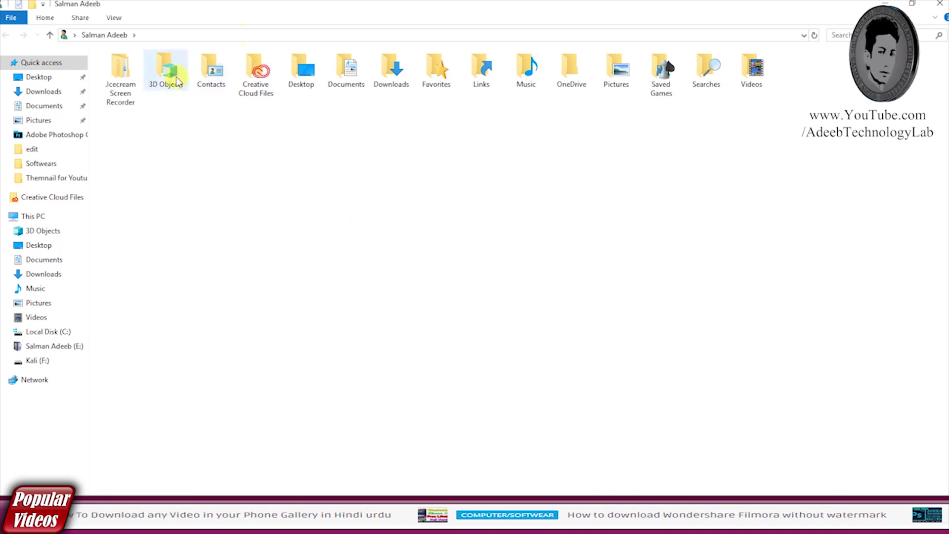
click(387, 73)
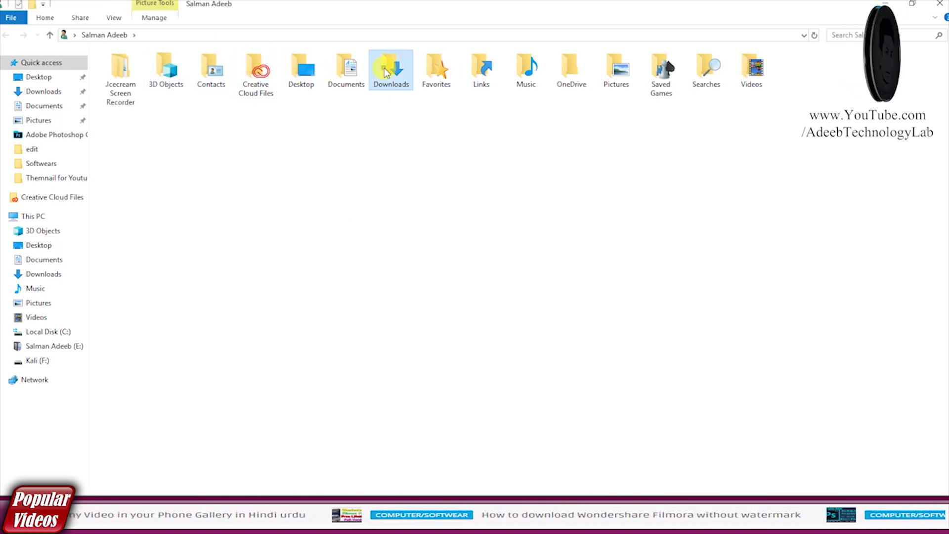
double_click(387, 73)
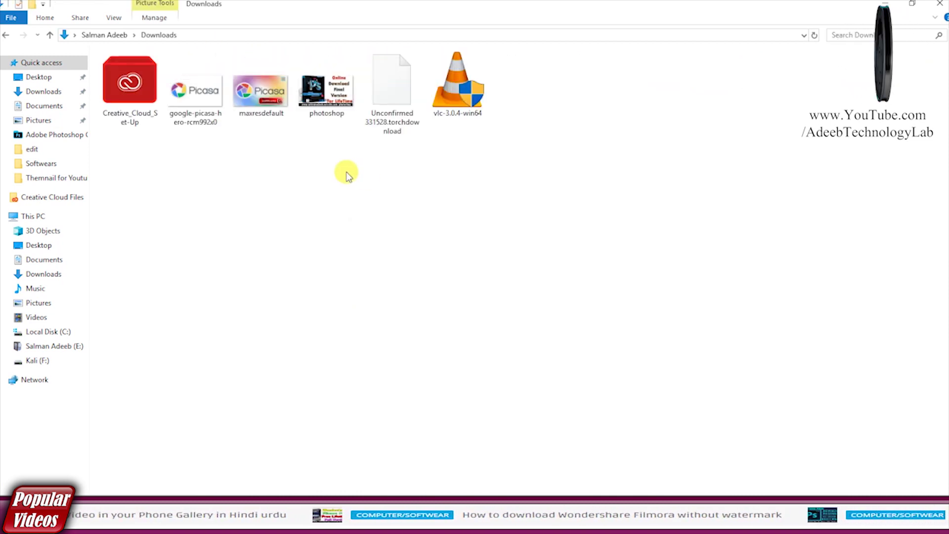
click(380, 135)
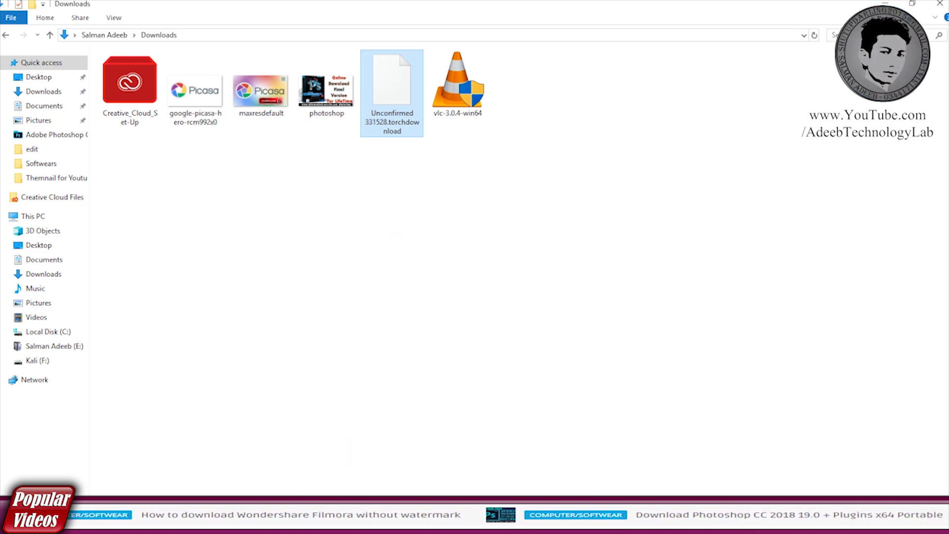
click(439, 232)
right_click(402, 188)
click(441, 238)
Step: Run the picasa-3-9-138-150-multi-win installer and install Picasa 3 in C:\Program Files (x86)\Google\Picasa3
click(399, 67)
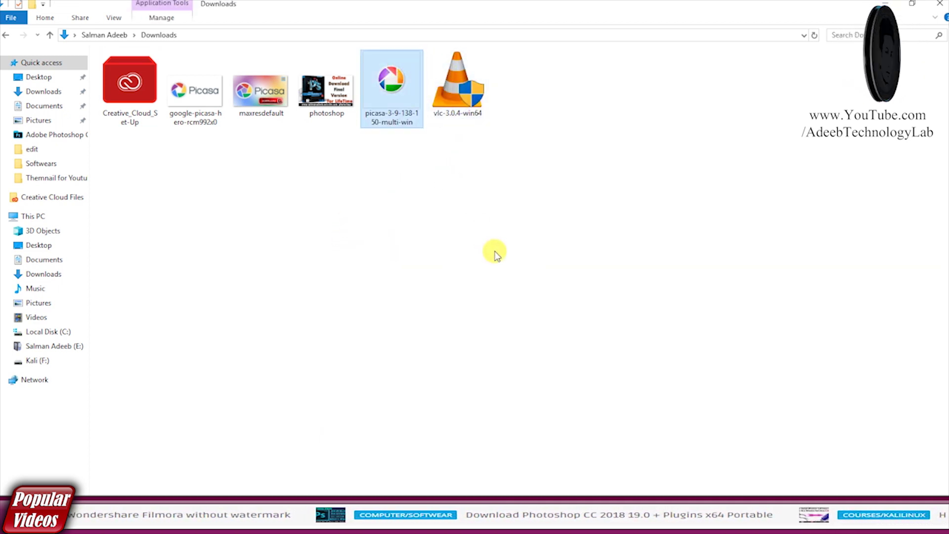
right_click(401, 68)
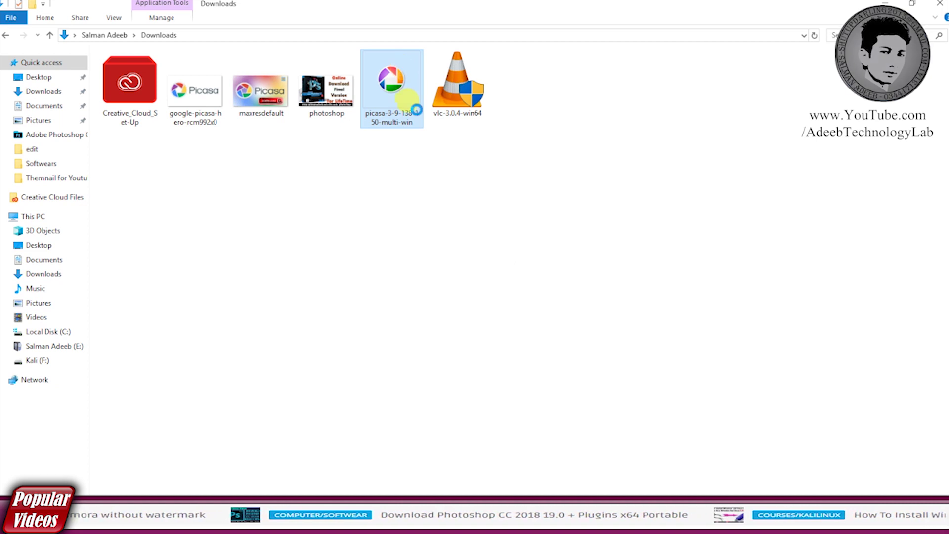
click(438, 77)
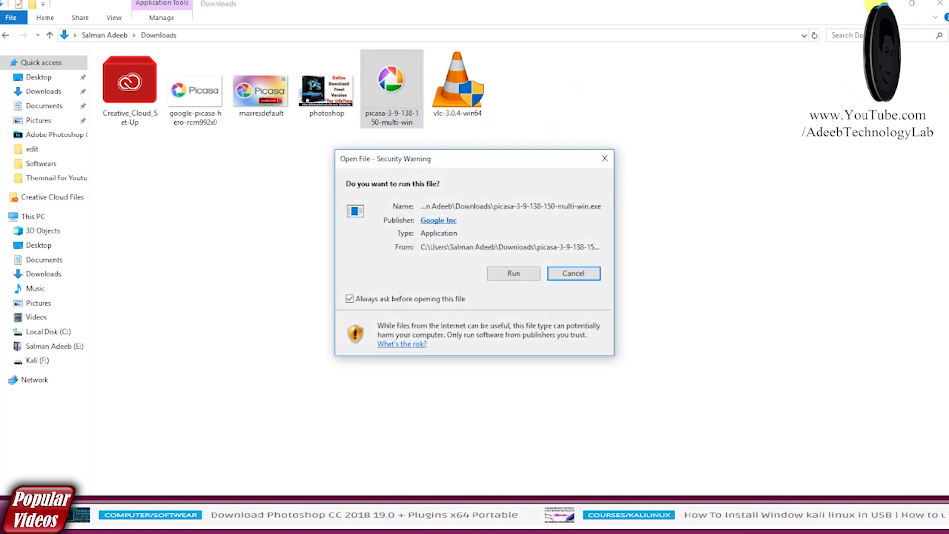
click(521, 273)
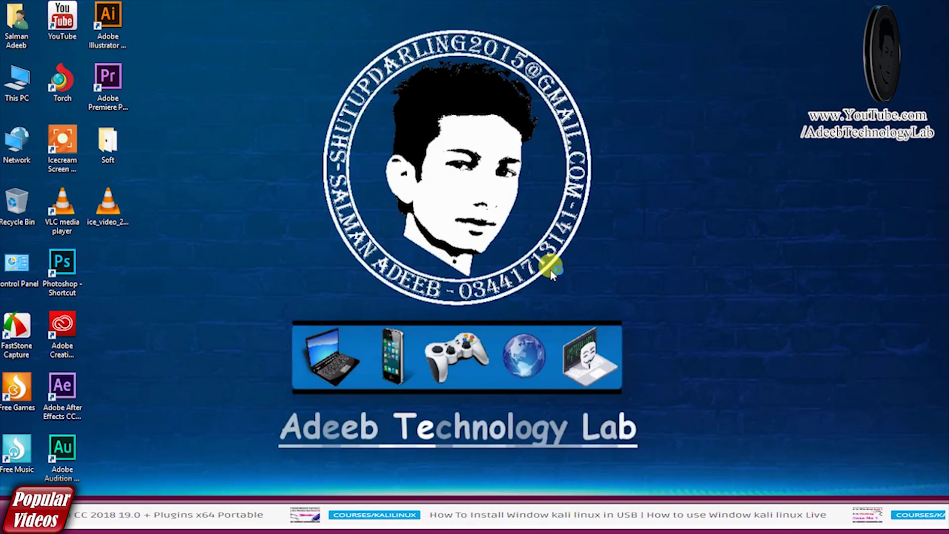
click(536, 353)
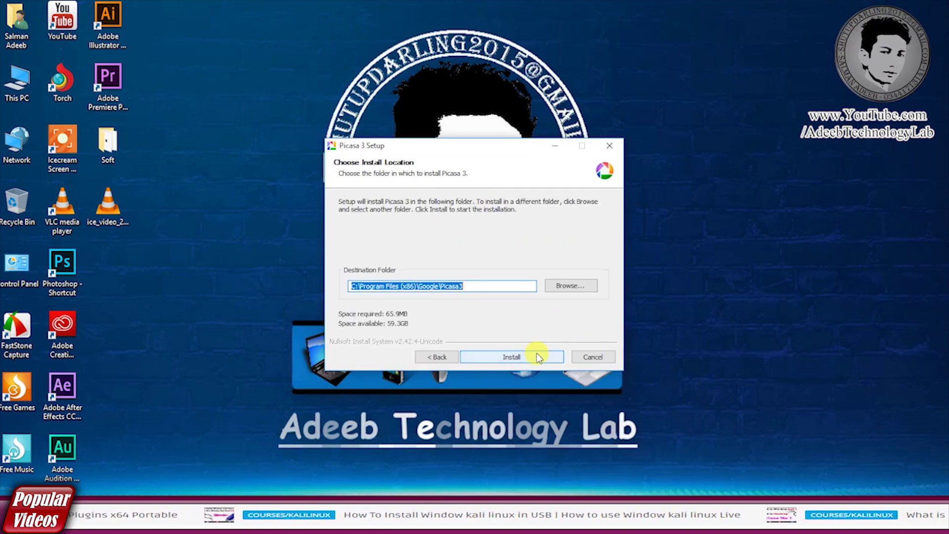
click(532, 355)
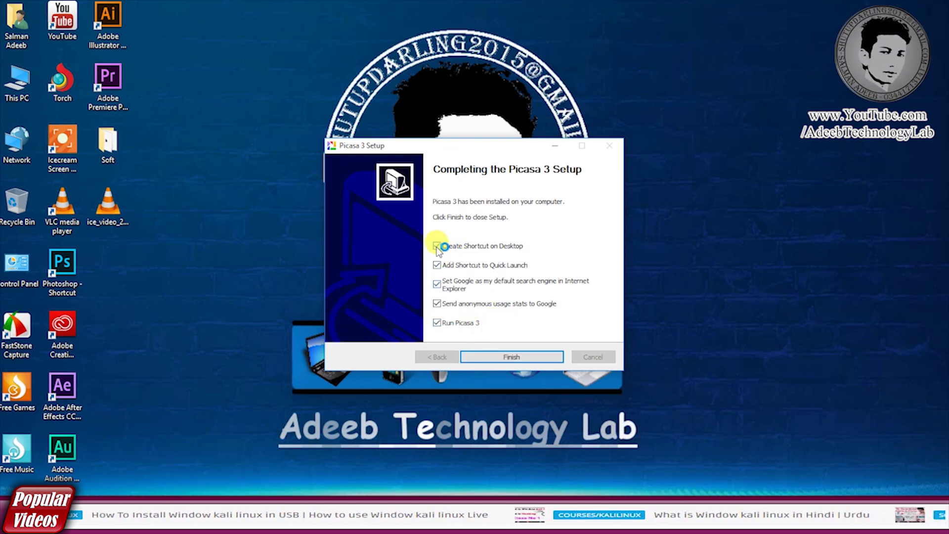
Step: Turn off all five completion options, including the shortcuts, usage stats and Run Picasa 3, and finish the setup
click(437, 322)
click(437, 303)
click(437, 285)
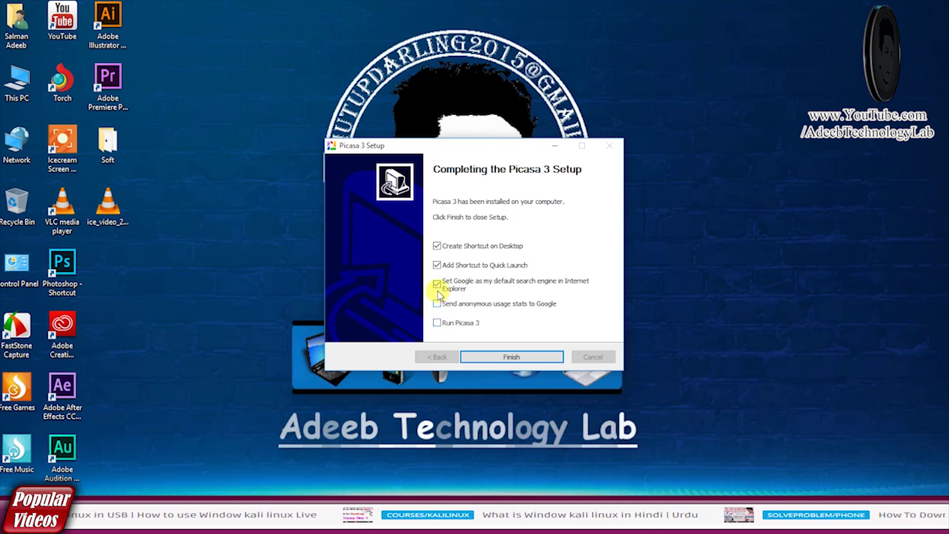
click(438, 247)
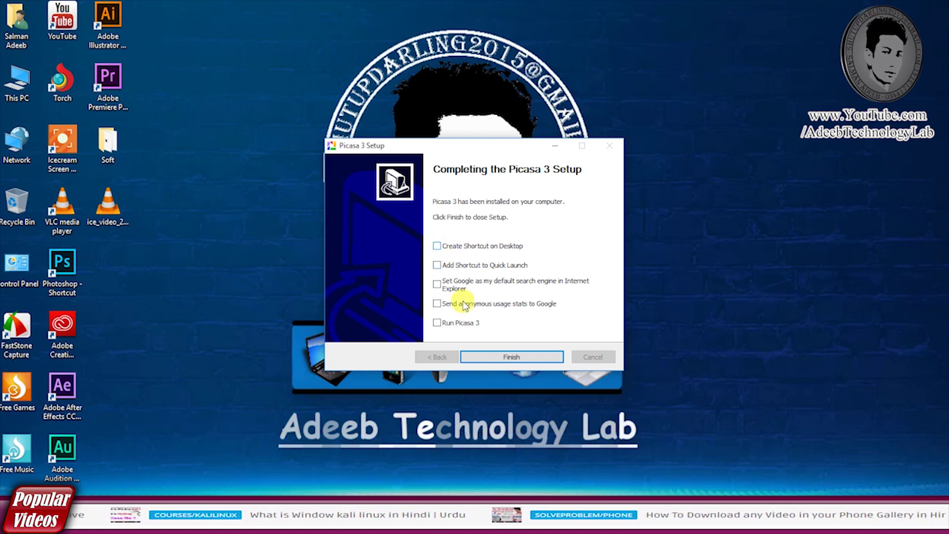
click(523, 356)
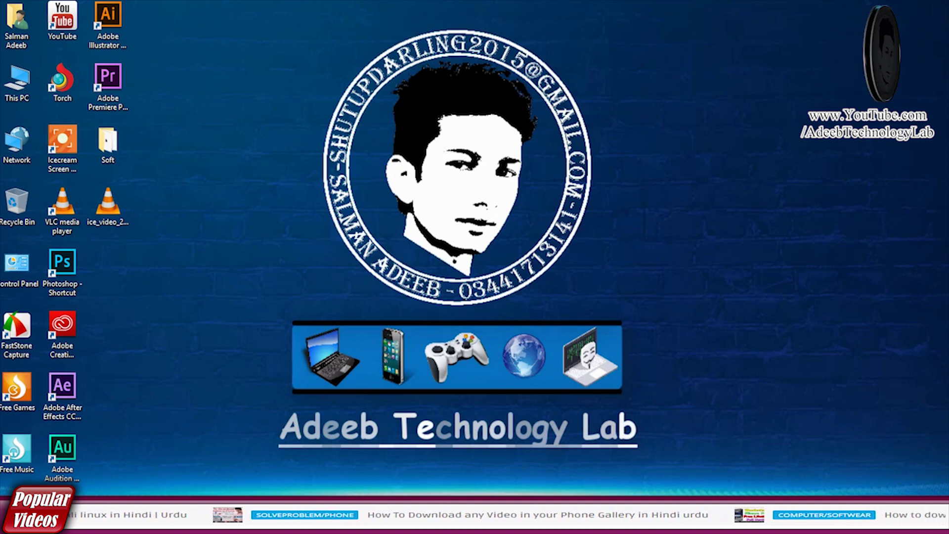
Step: Open the Default apps page of the Apps category in Windows Settings
key(super+a)
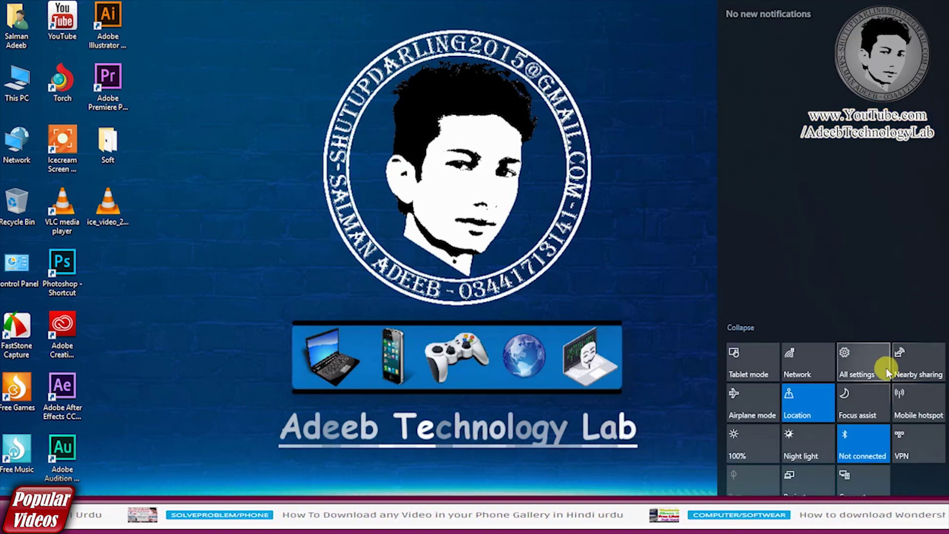
click(849, 355)
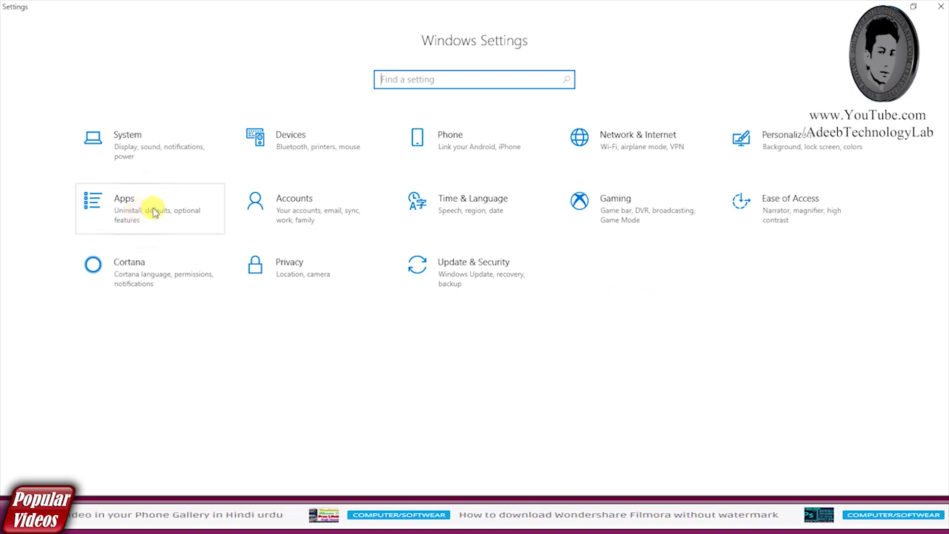
click(125, 208)
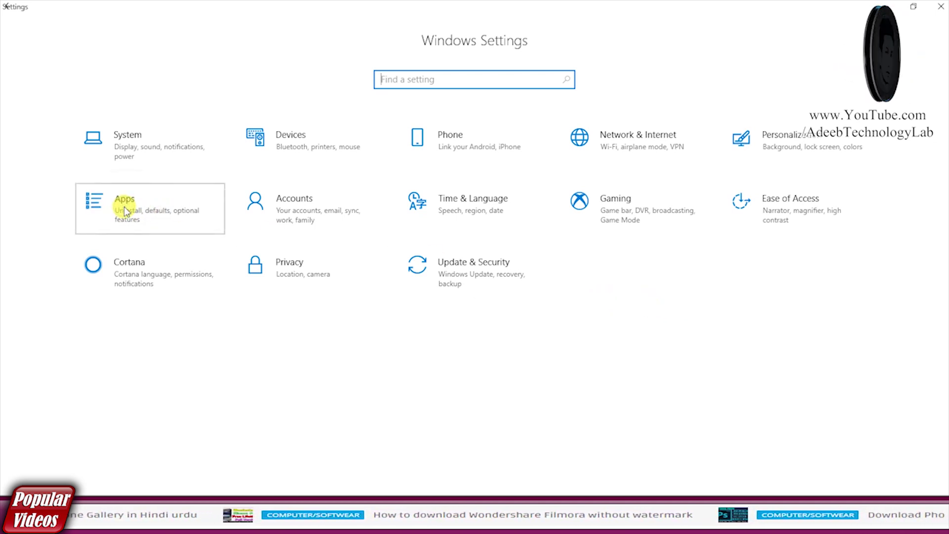
click(135, 215)
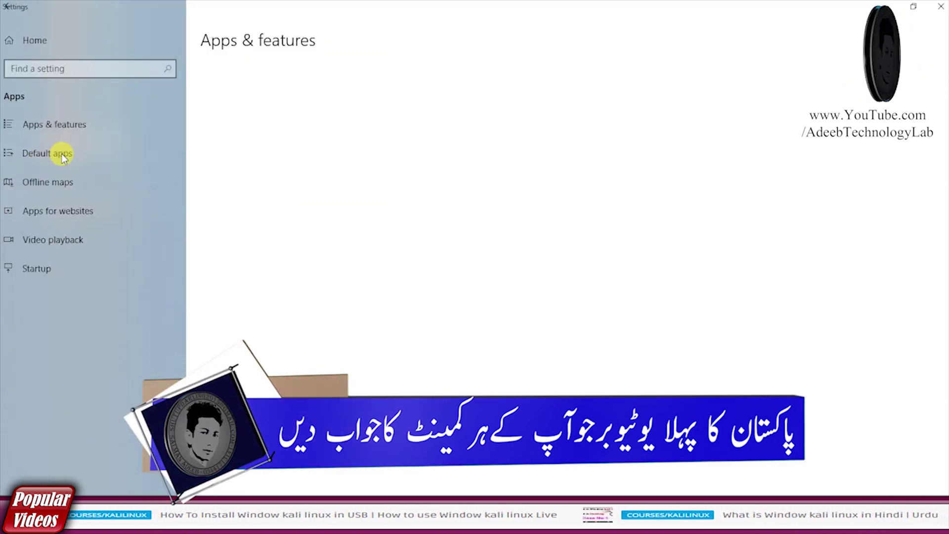
click(61, 153)
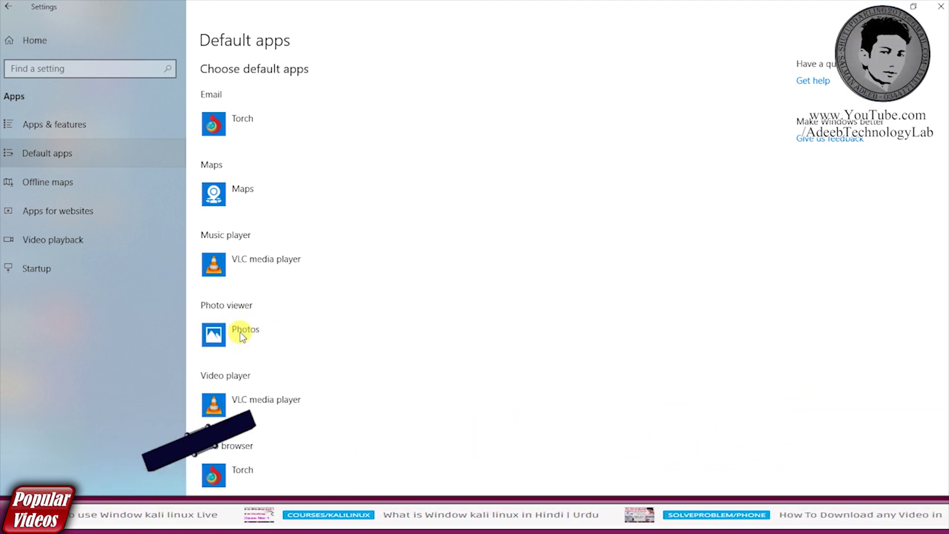
Step: Set Picasa Photo Viewer as the default photo viewer in place of Photos and close Settings
click(268, 340)
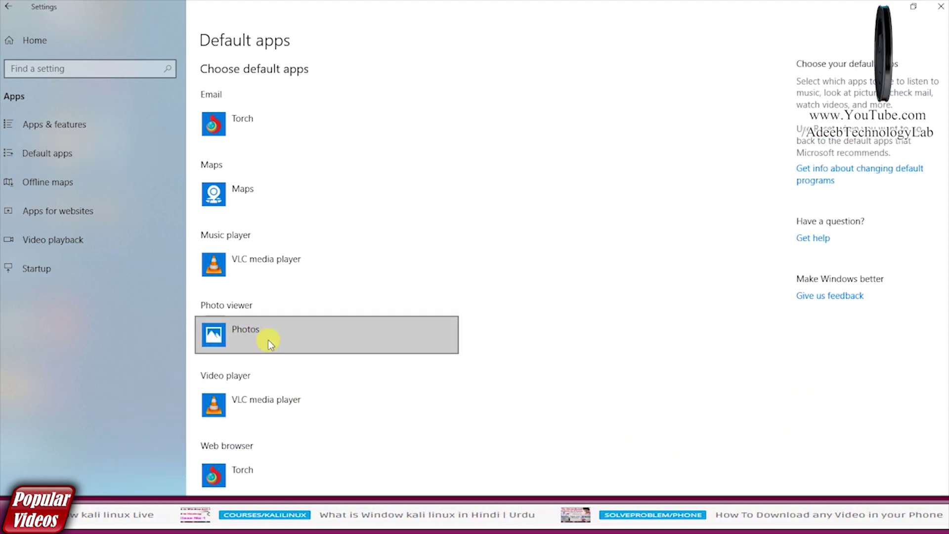
click(300, 333)
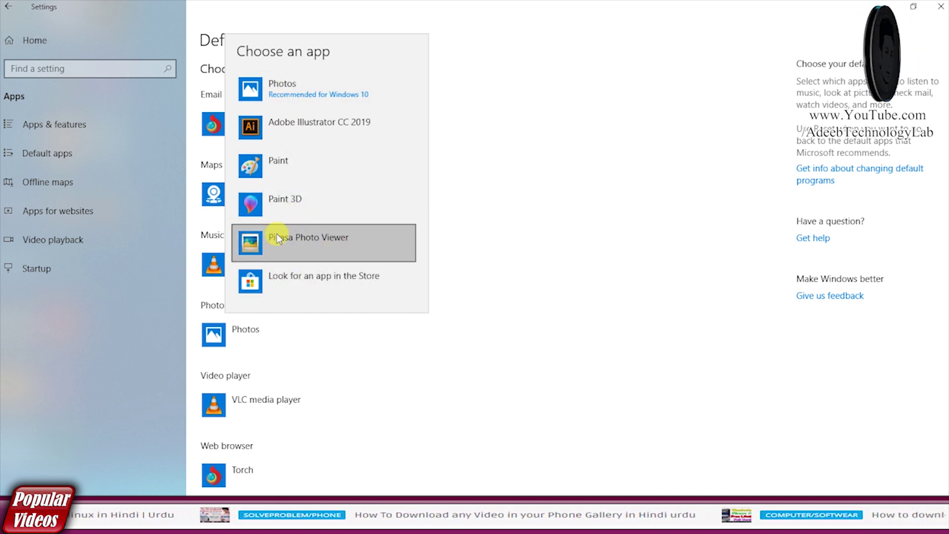
click(348, 238)
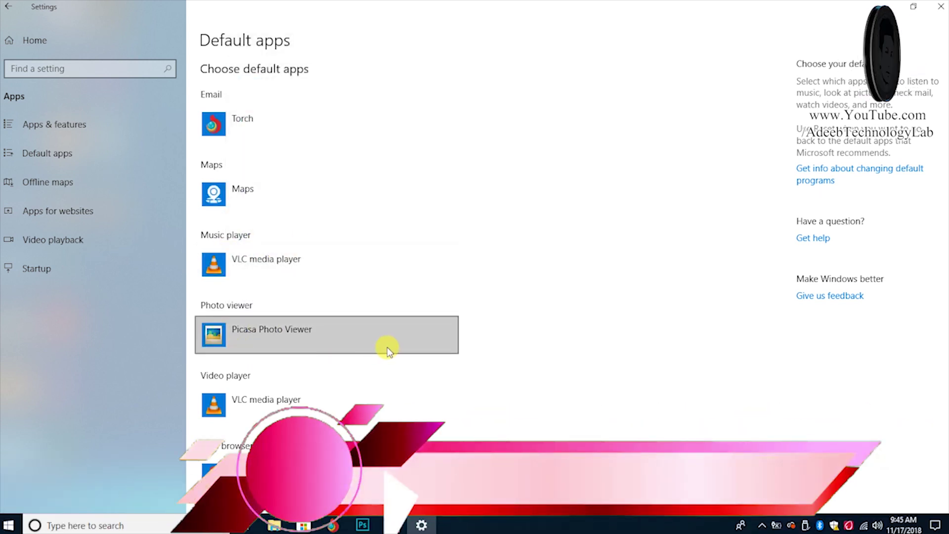
scroll(509, 322, down, 3)
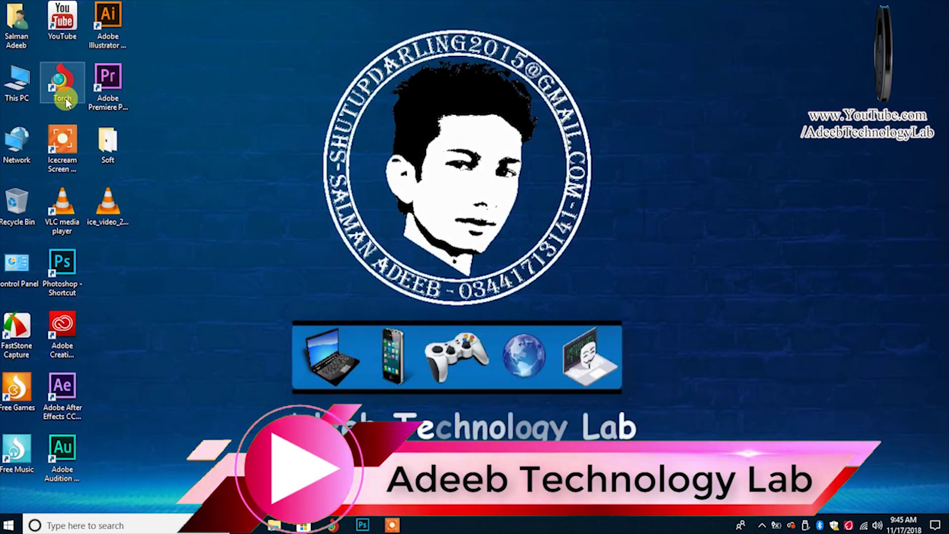
Step: Open the DSLR folder inside the owner's personal picture folder on the E: drive
double_click(20, 79)
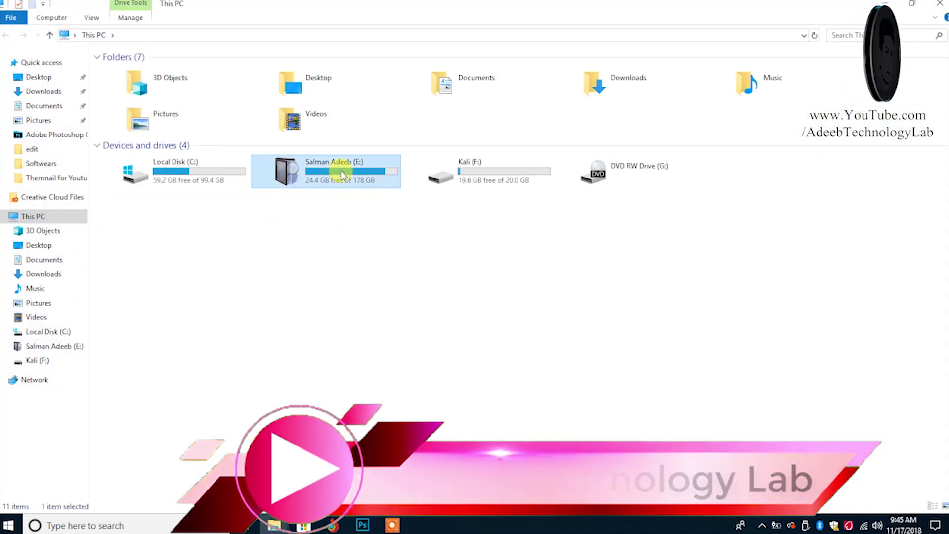
double_click(340, 170)
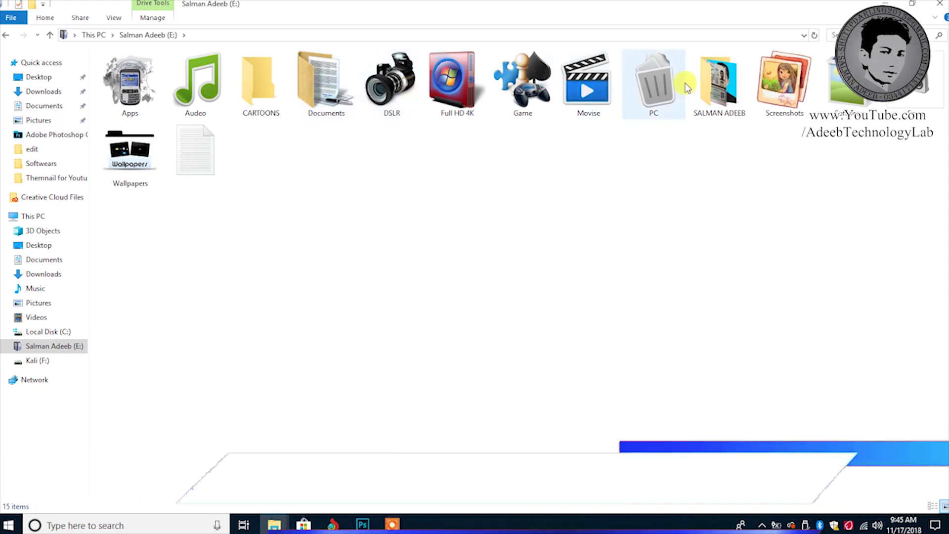
double_click(718, 82)
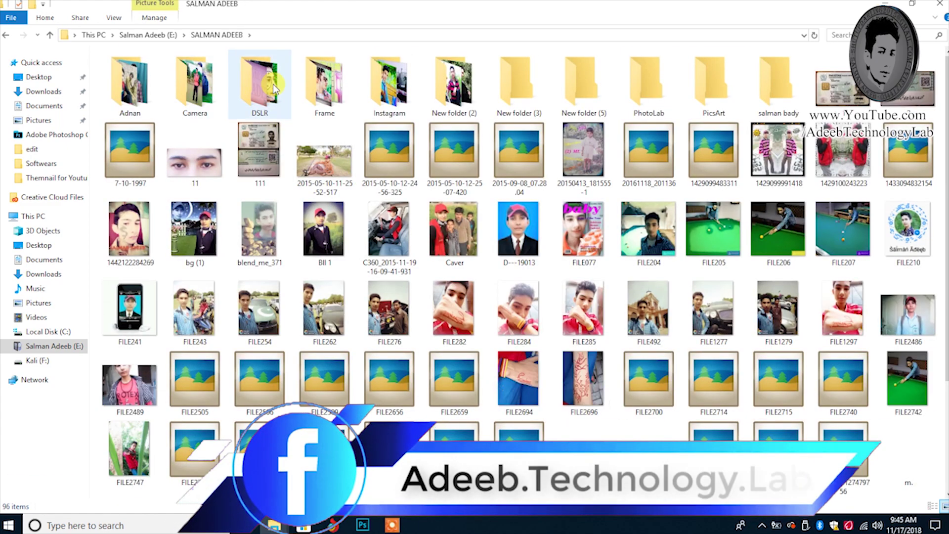
double_click(260, 82)
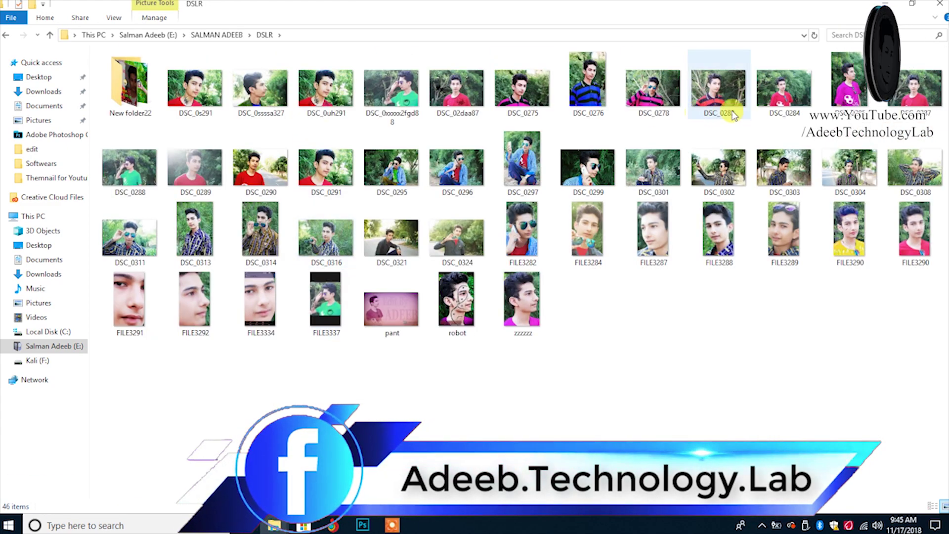
Step: View the red-shirt FILE3290 photo and the zzzzzz photo in the default viewer, closing each one, and close the folder window
click(835, 90)
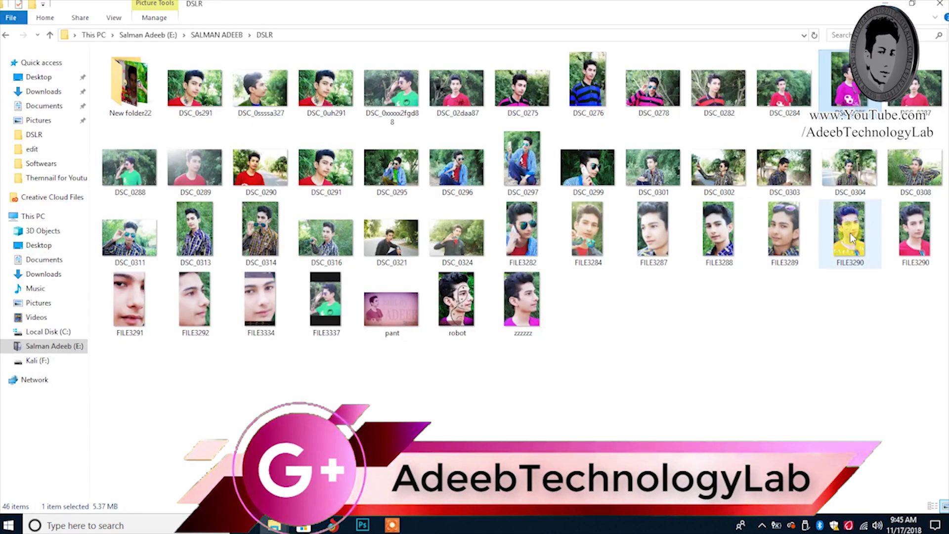
double_click(932, 233)
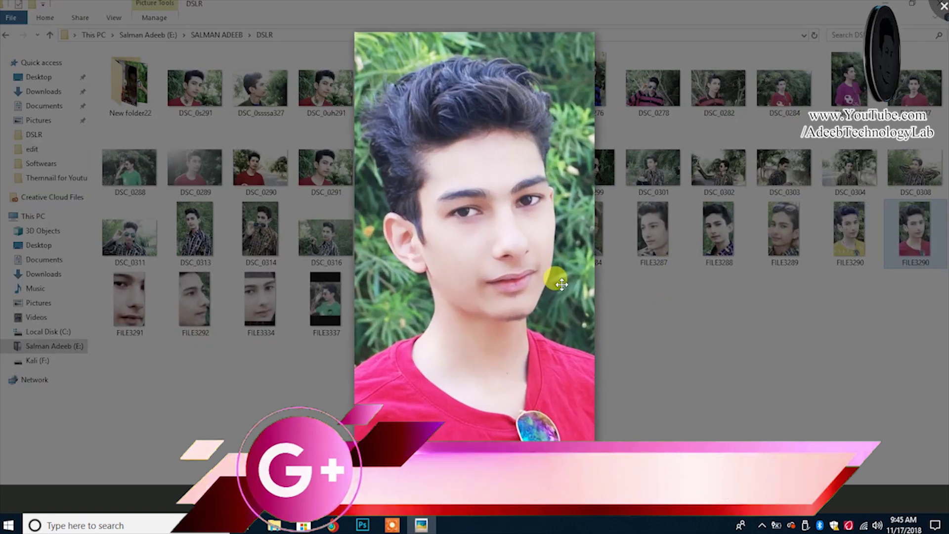
scroll(490, 216, down, 5)
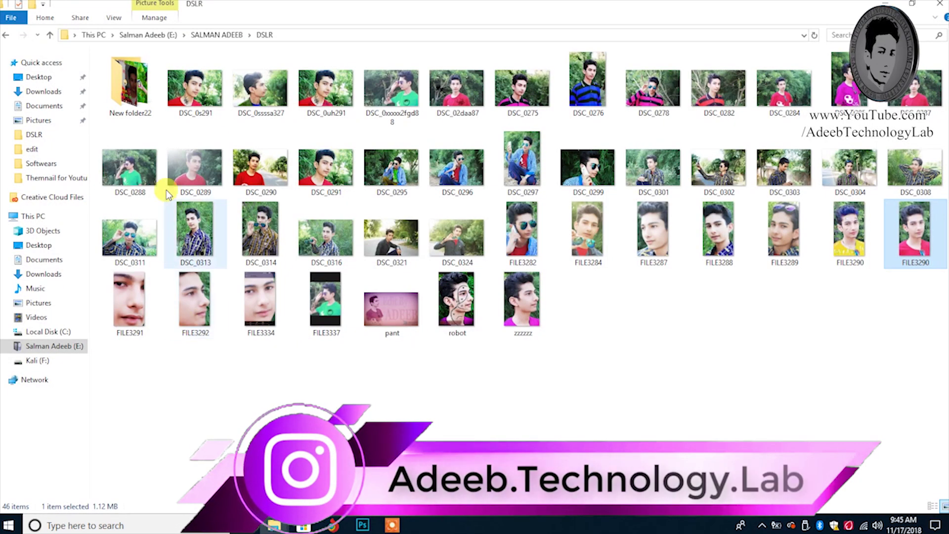
double_click(536, 312)
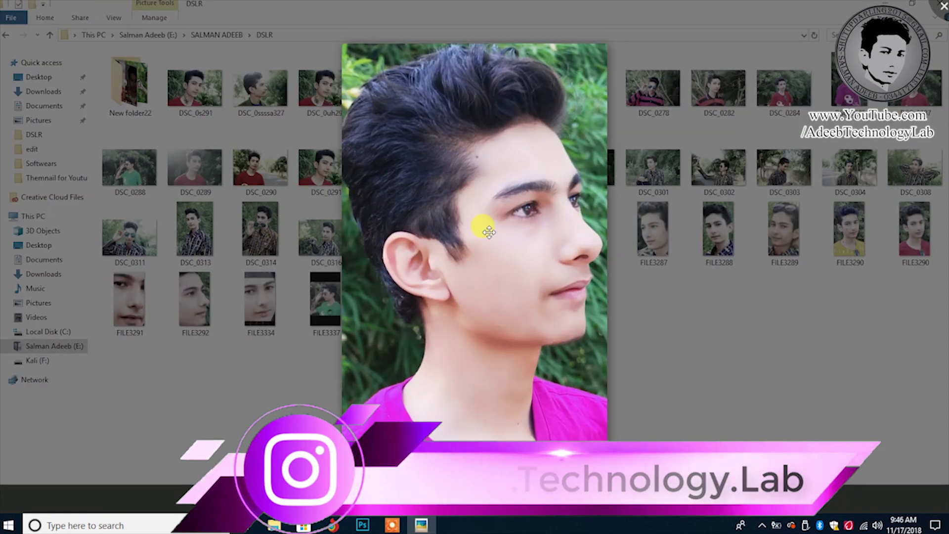
click(944, 6)
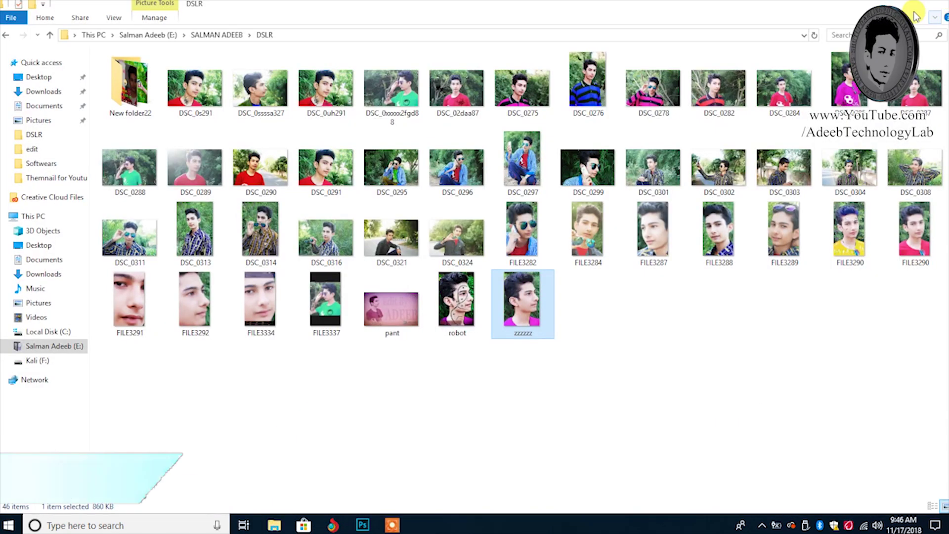
click(942, 5)
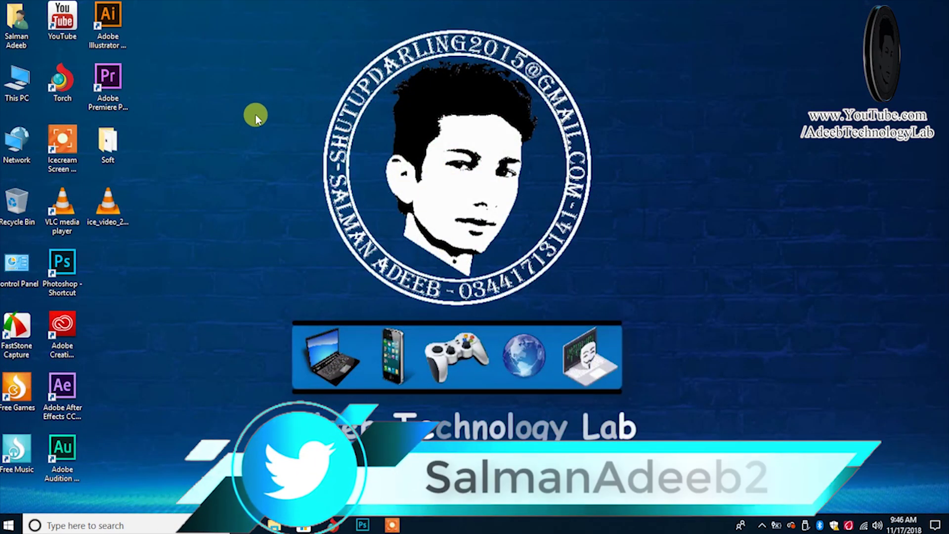